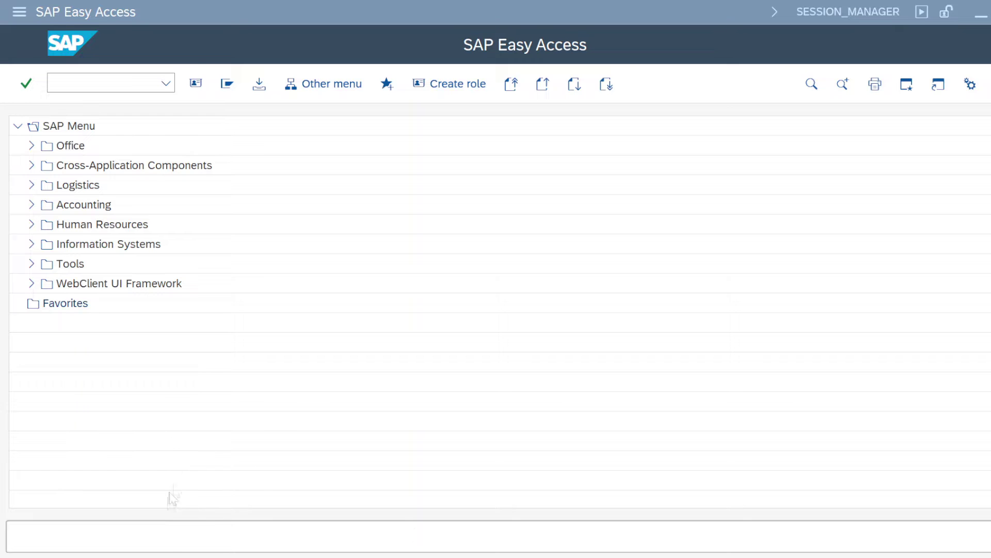
Switch to SAP Logon and open the logon screen of the highlighted DEM connection with instance 00
mouse_move(261, 552)
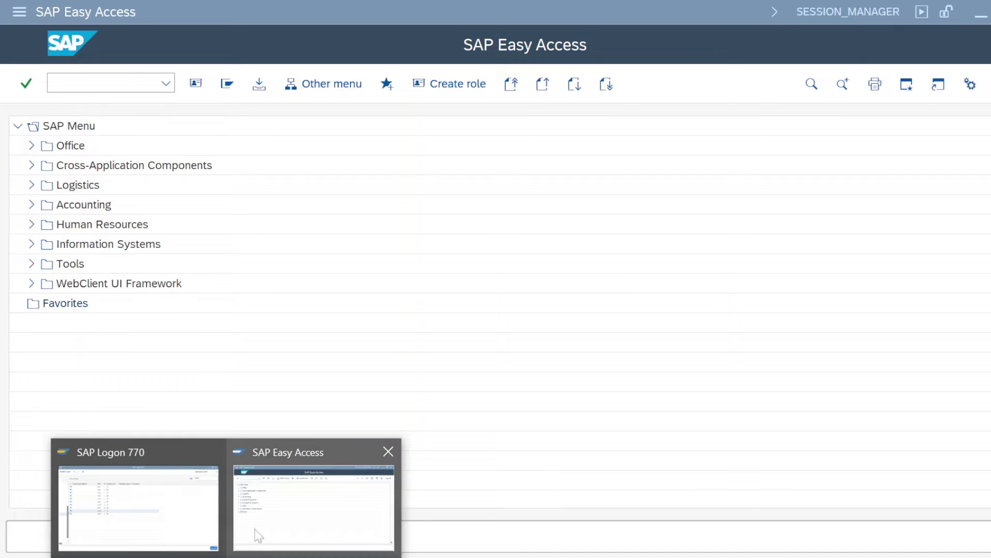
click(195, 532)
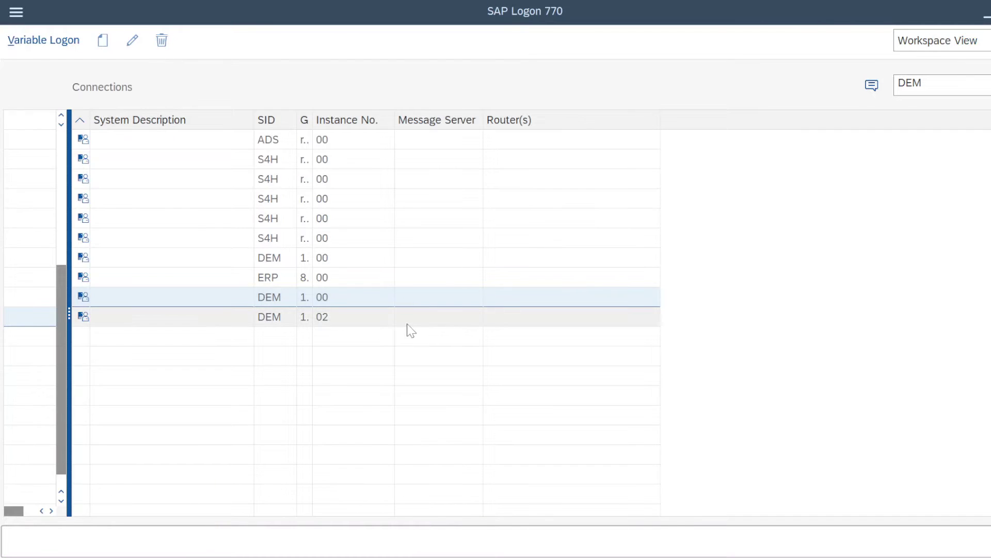
double_click(269, 296)
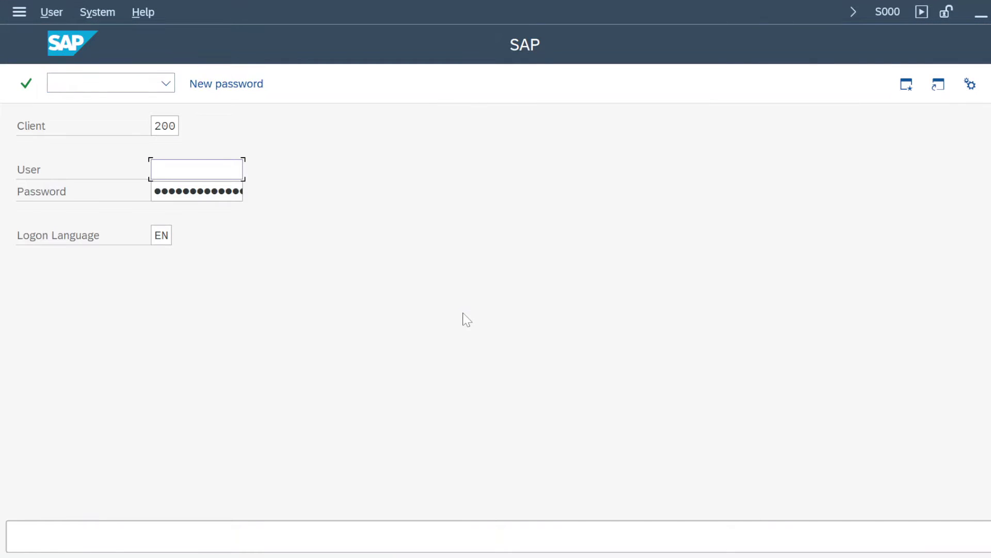
Check the prefilled client and logon language fields on the logon screen
double_click(165, 126)
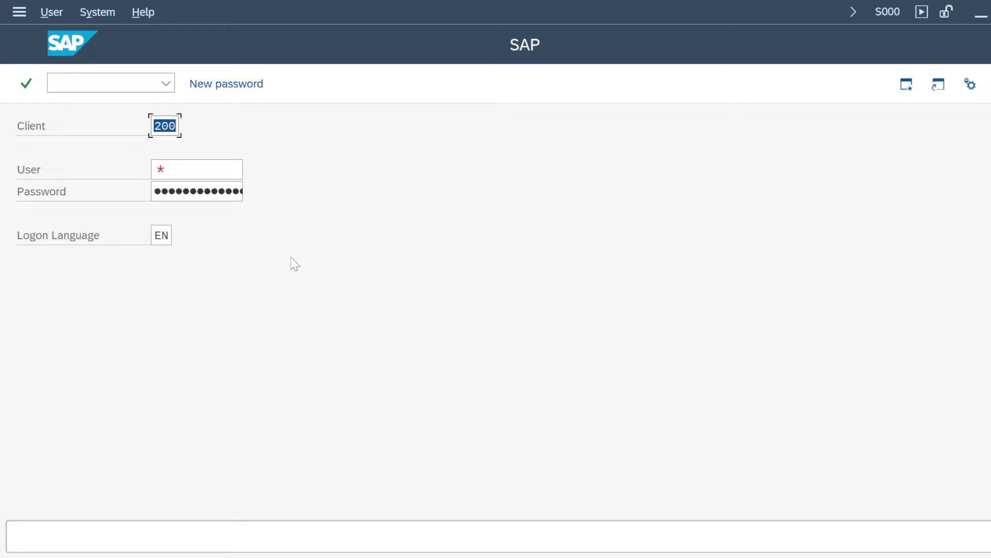
click(169, 126)
double_click(165, 126)
key(Tab)
key(Tab)
key(Tab)
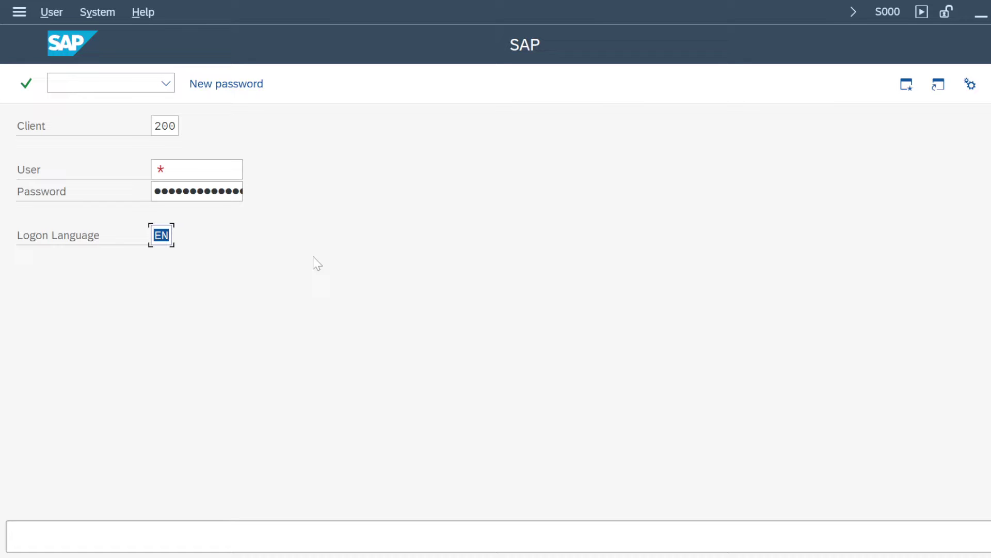
Switch back to the SAP Easy Access session and start transaction RZ11
click(237, 542)
click(258, 513)
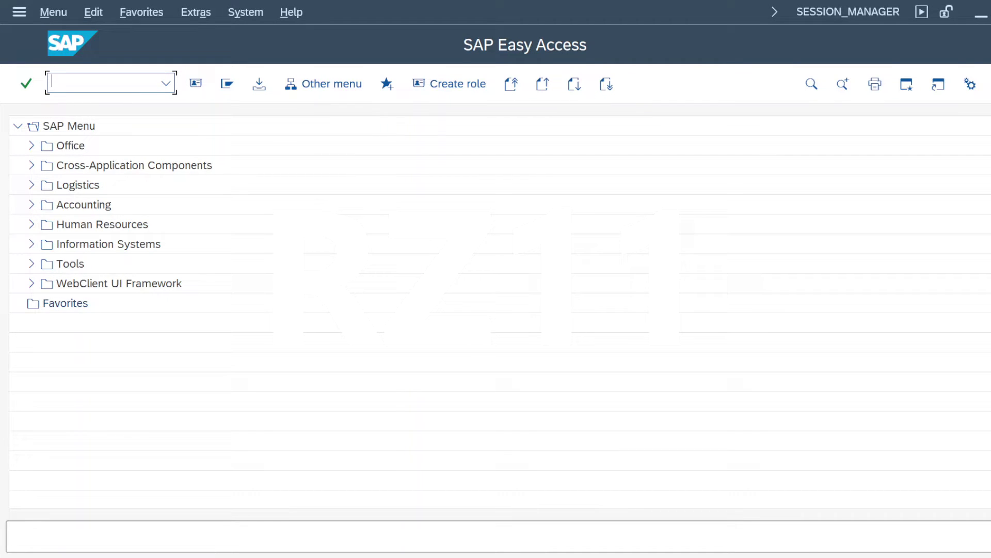
text(RZ11)
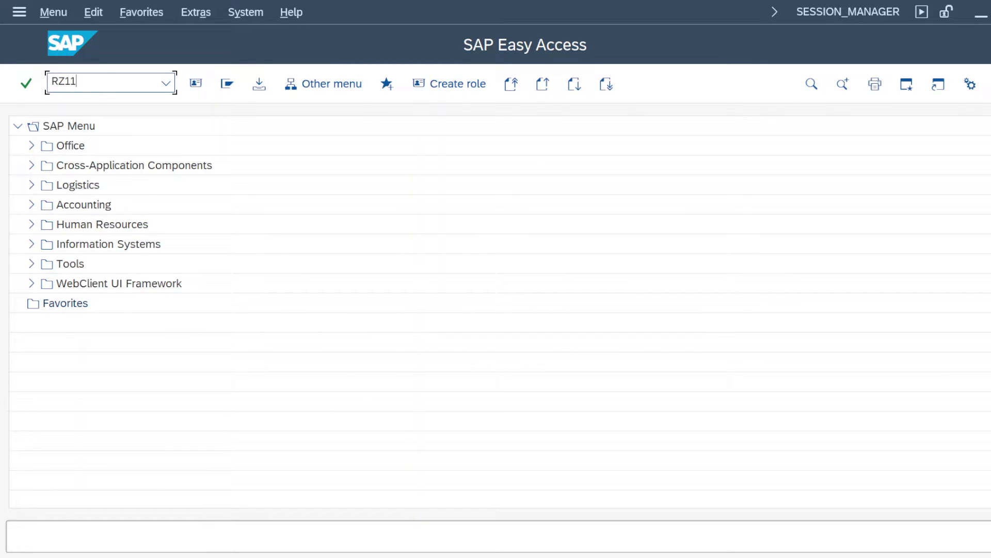
key(Return)
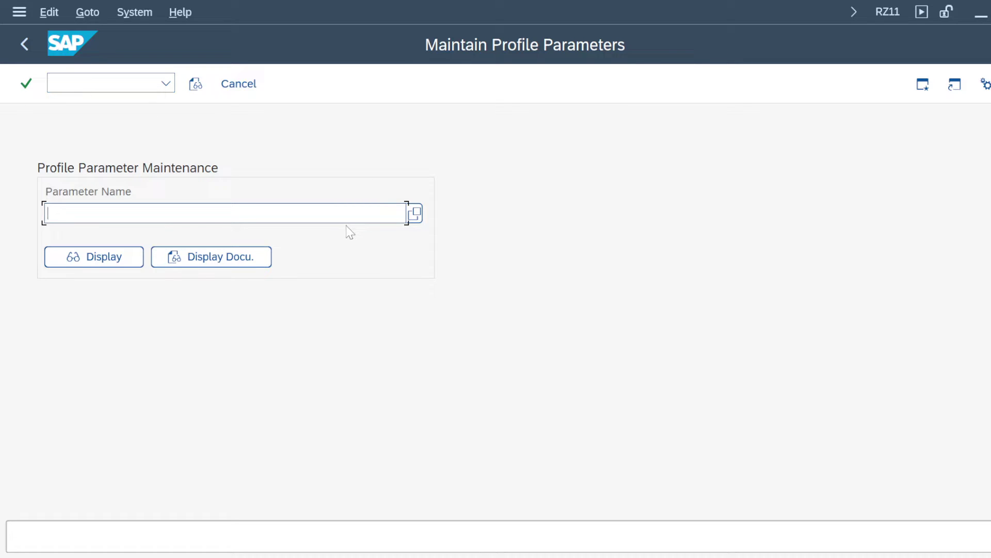
Search the profile parameter names for login* and enlarge the list of matches
text(LO)
key(BackSpace)
key(BackSpace)
text(l)
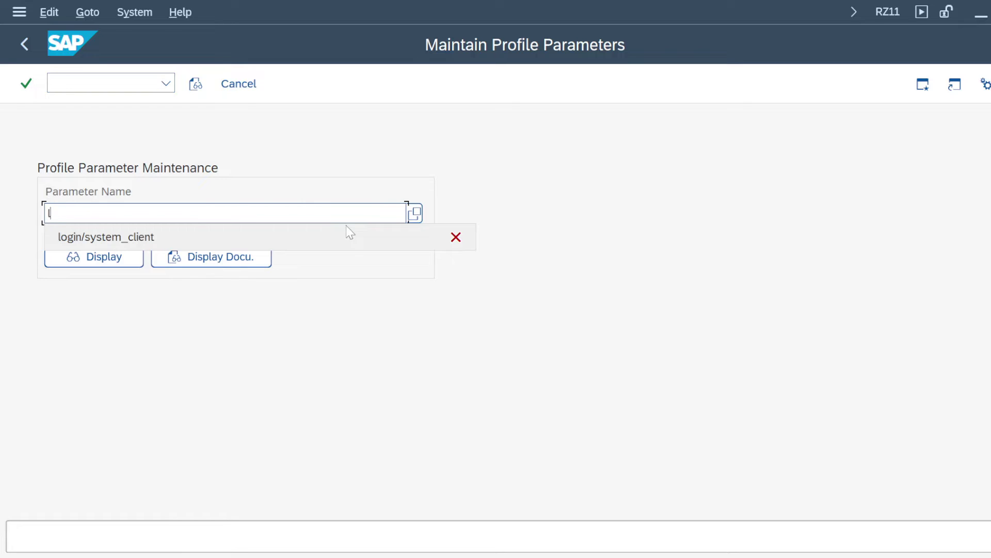
text(ogin)
text(*)
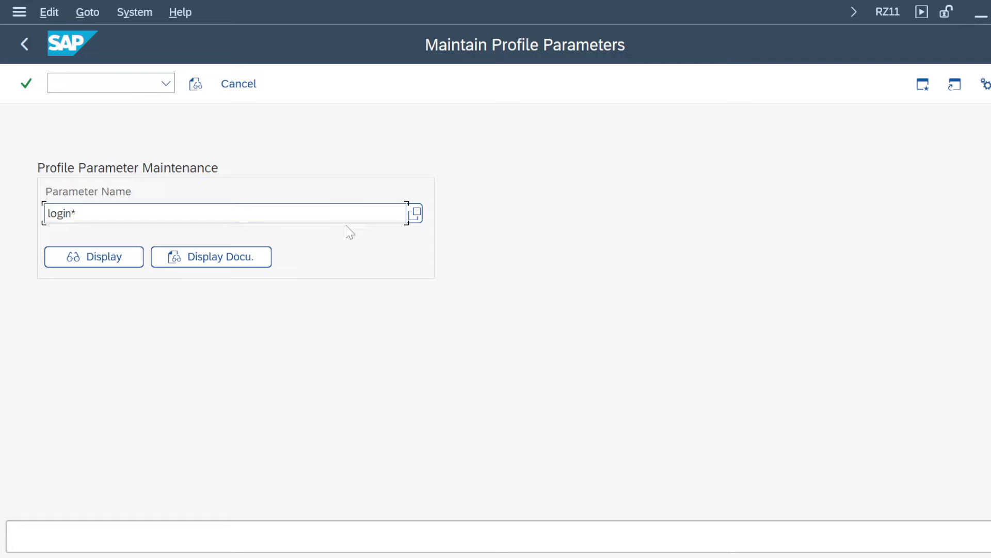
key(F4)
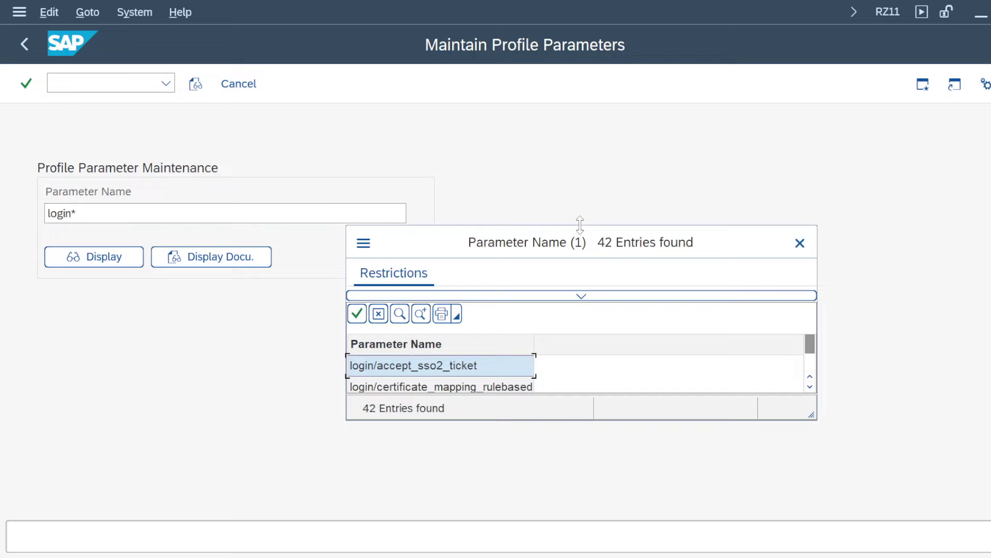
drag(582, 231, 582, 72)
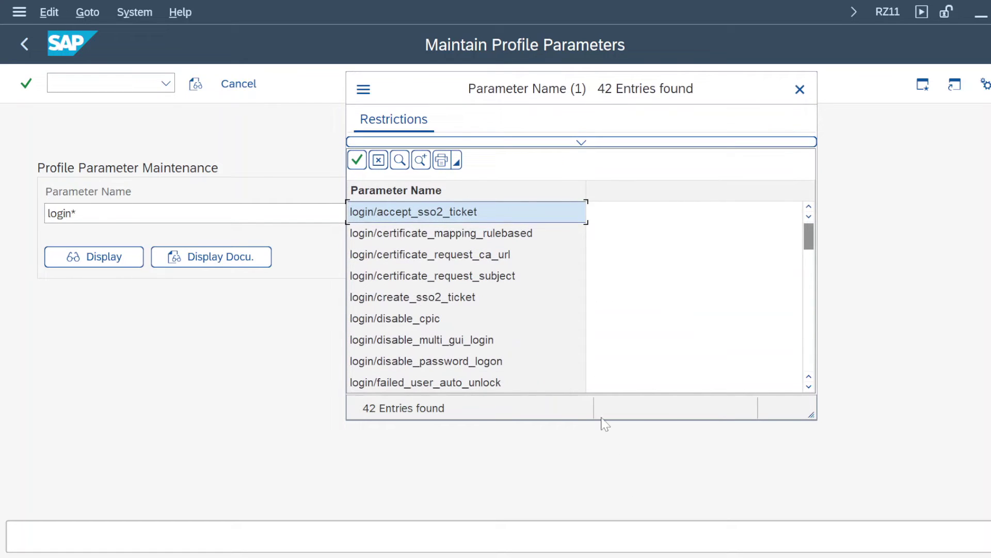
Look through the listed login parameter names and close the list without choosing one
scroll(478, 289, down, 3)
scroll(478, 289, down, 8)
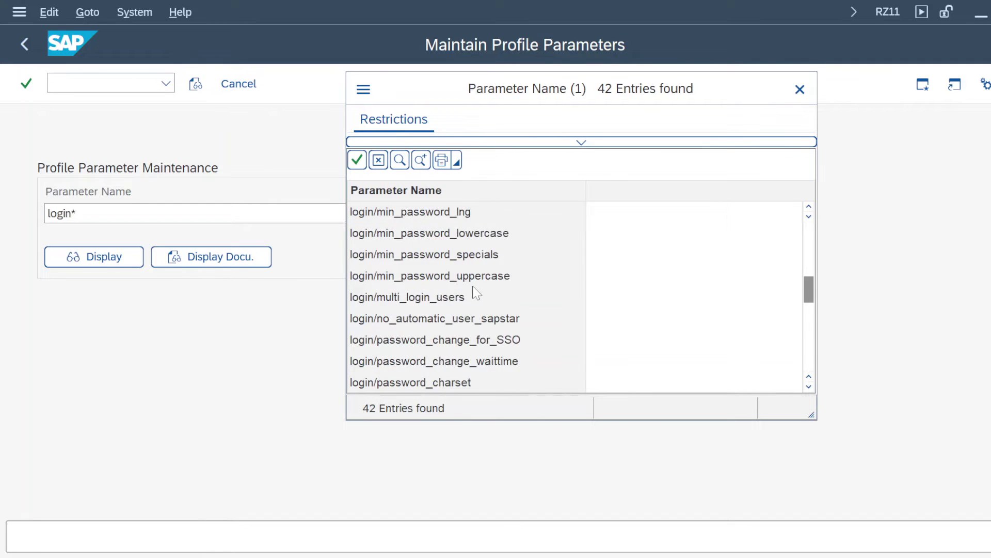
scroll(474, 296, up, 10)
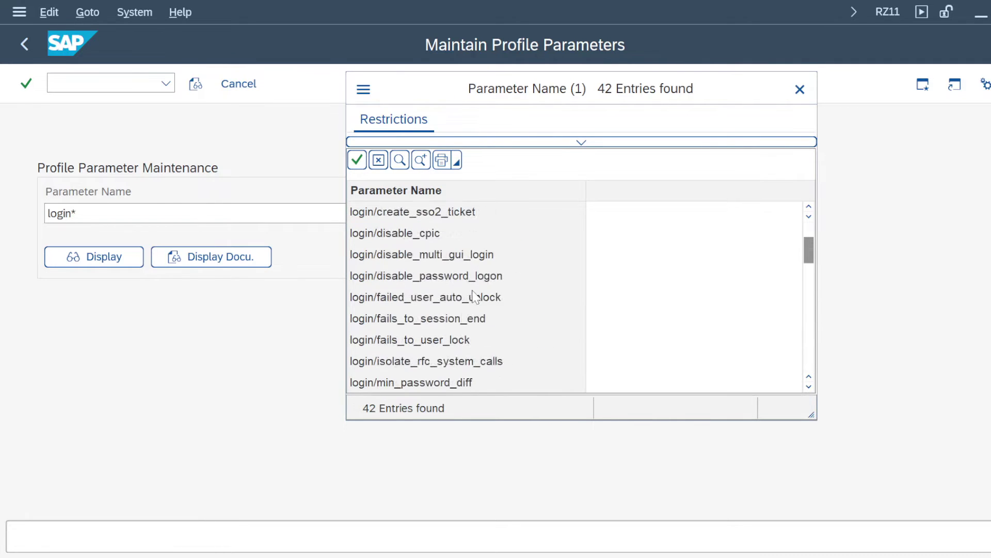
click(800, 90)
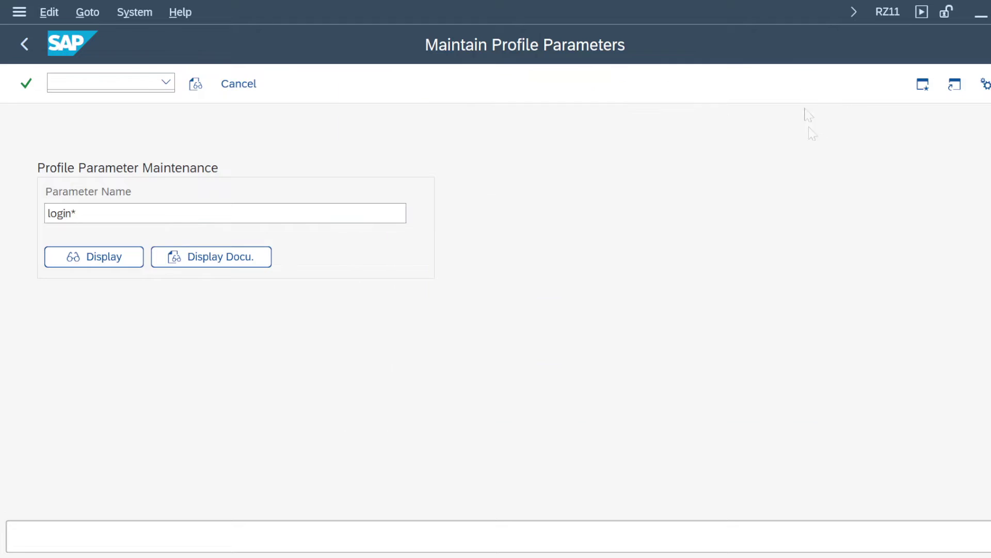
Replace the parameter name with login/system_client and display its details
key(BackSpace)
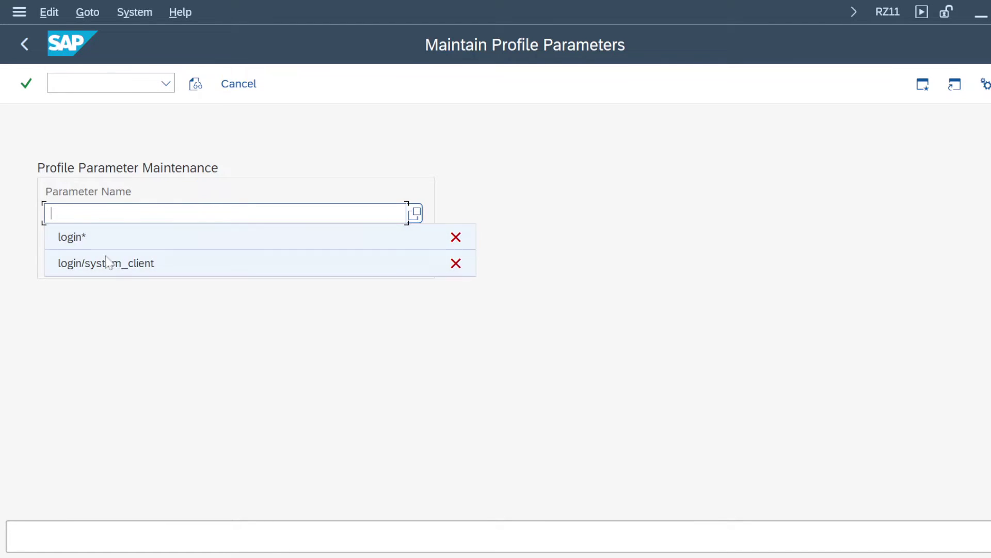
click(116, 263)
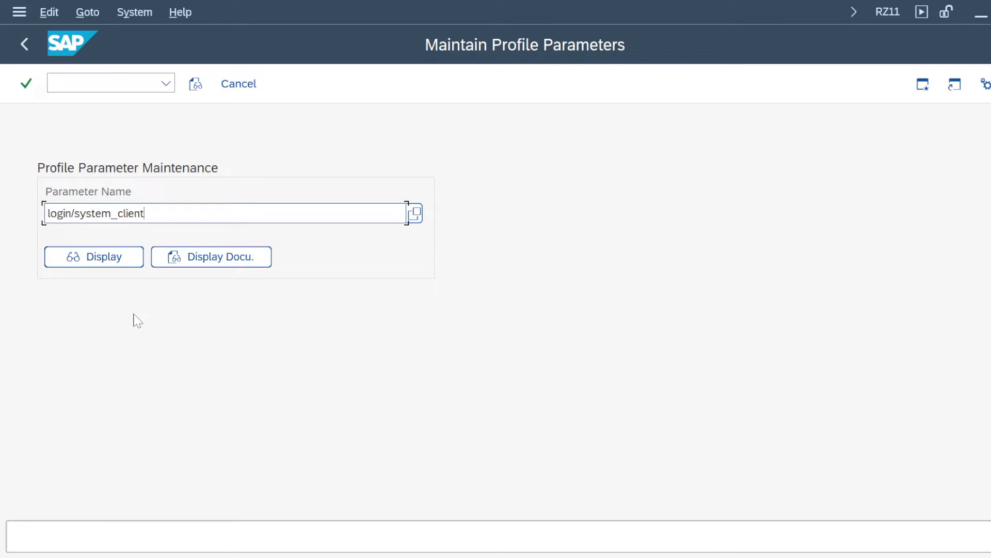
click(101, 262)
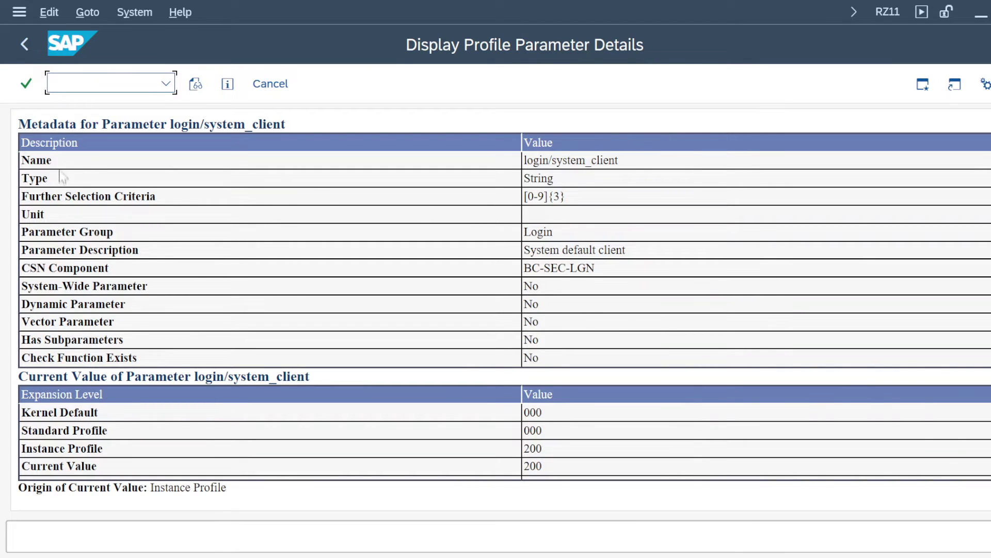
Examine the parameter's metadata: type, CSN component, and the Dynamic Parameter, Vector Parameter and Has Subparameters attributes
drag(557, 181, 522, 181)
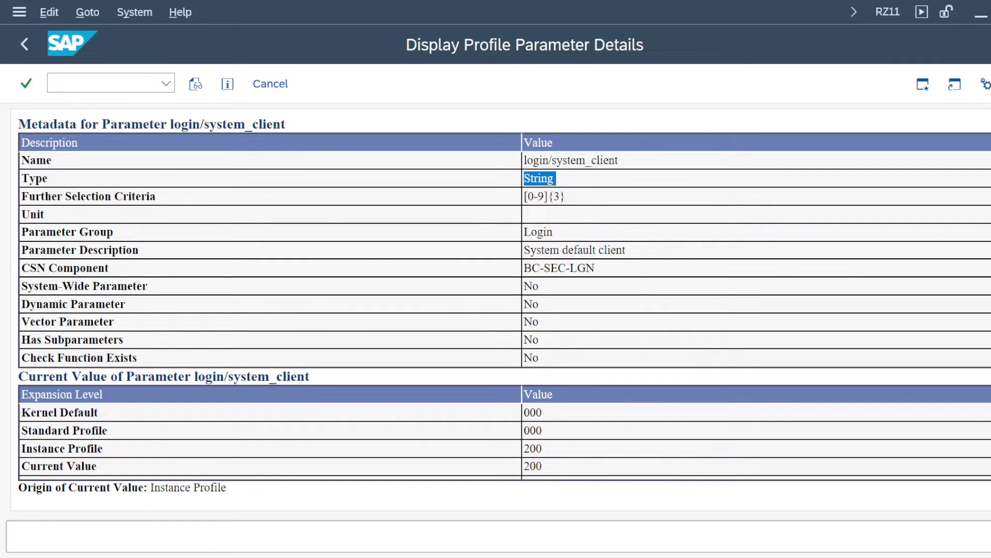
drag(524, 268, 598, 271)
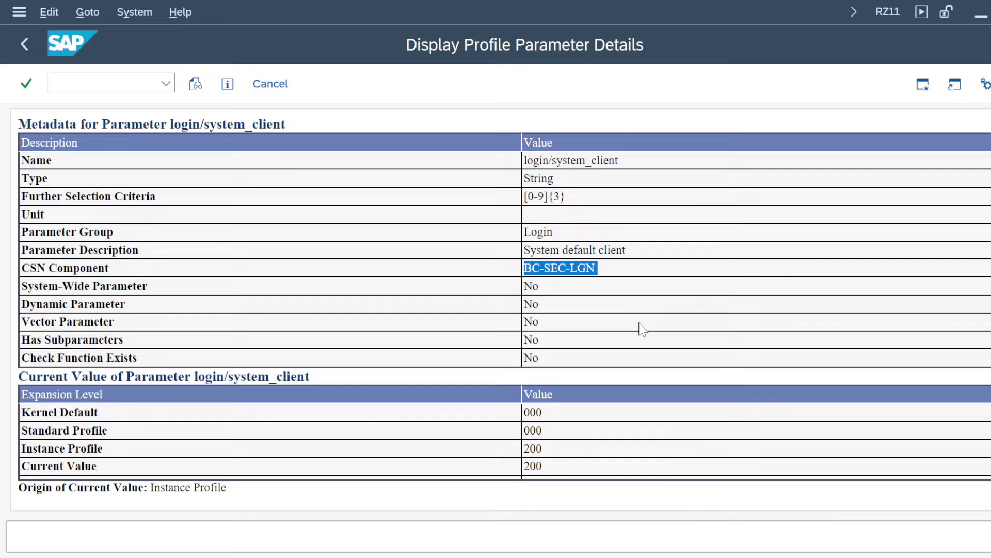
click(553, 270)
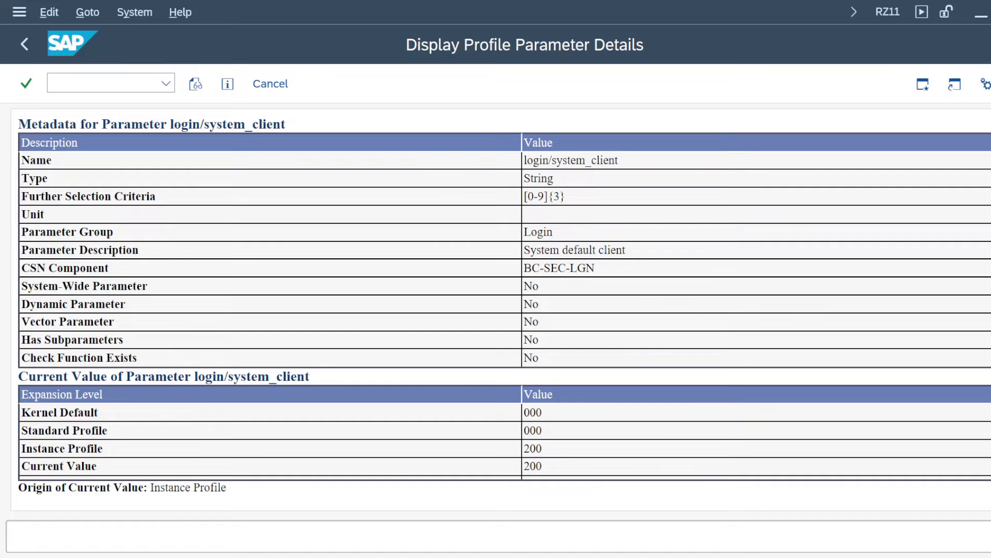
drag(524, 268, 598, 269)
click(611, 271)
drag(128, 305, 21, 305)
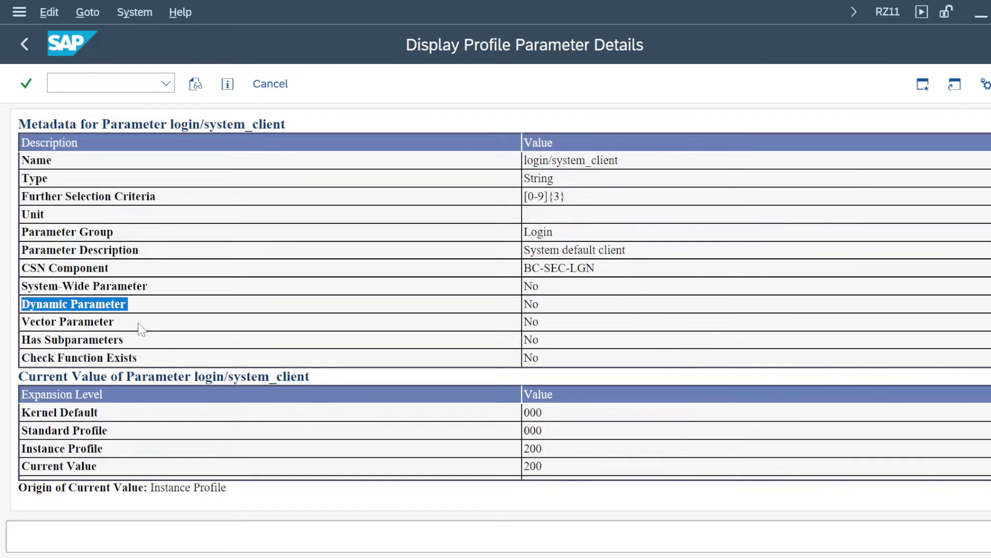
drag(139, 328, 23, 326)
drag(150, 345, 23, 345)
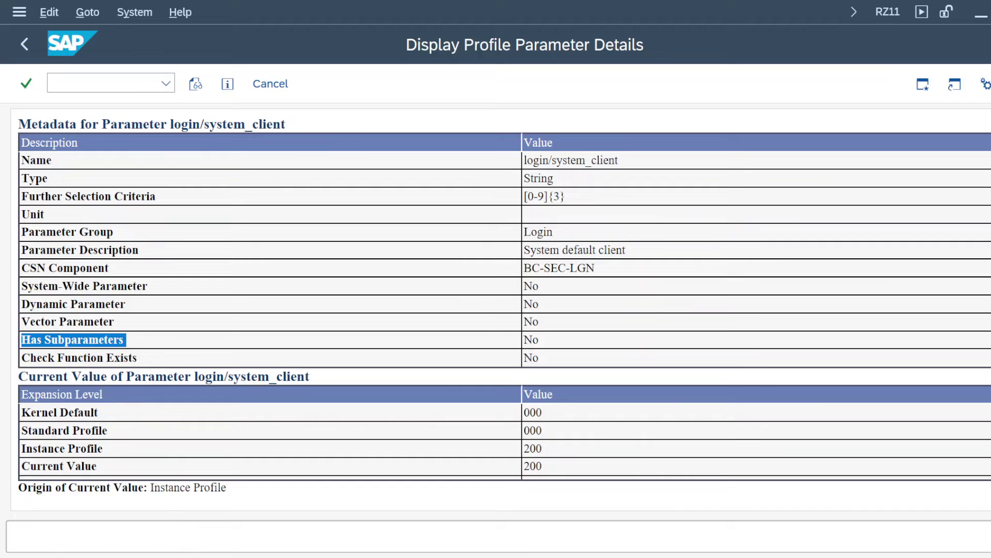
Compare with the default client on the open logon screen, and return to the parameter details
click(228, 557)
click(431, 529)
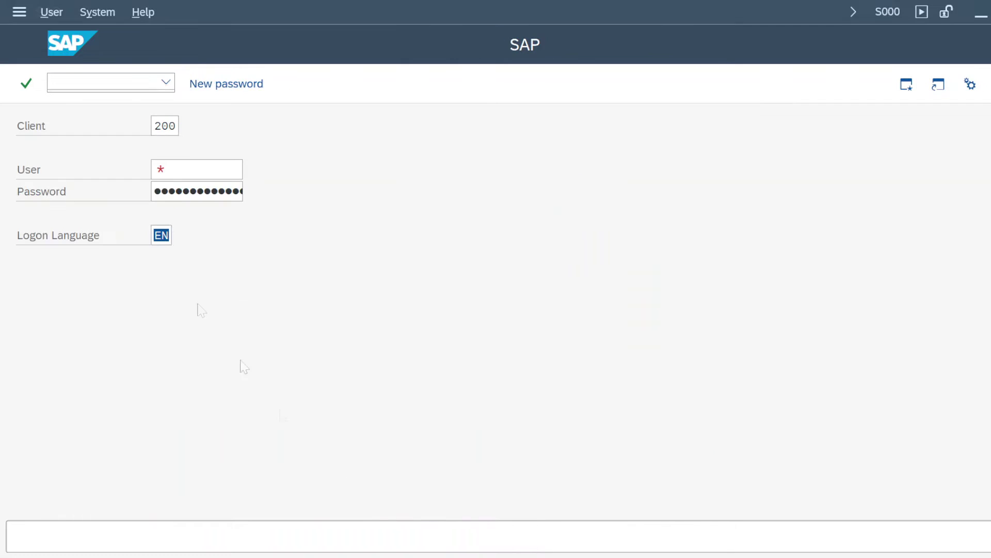
key(Tab)
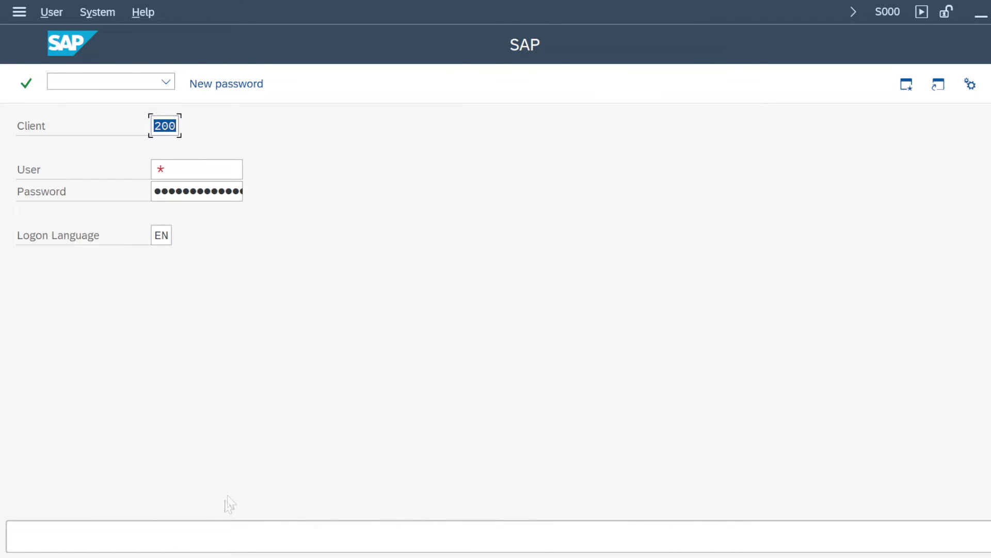
click(227, 556)
click(260, 517)
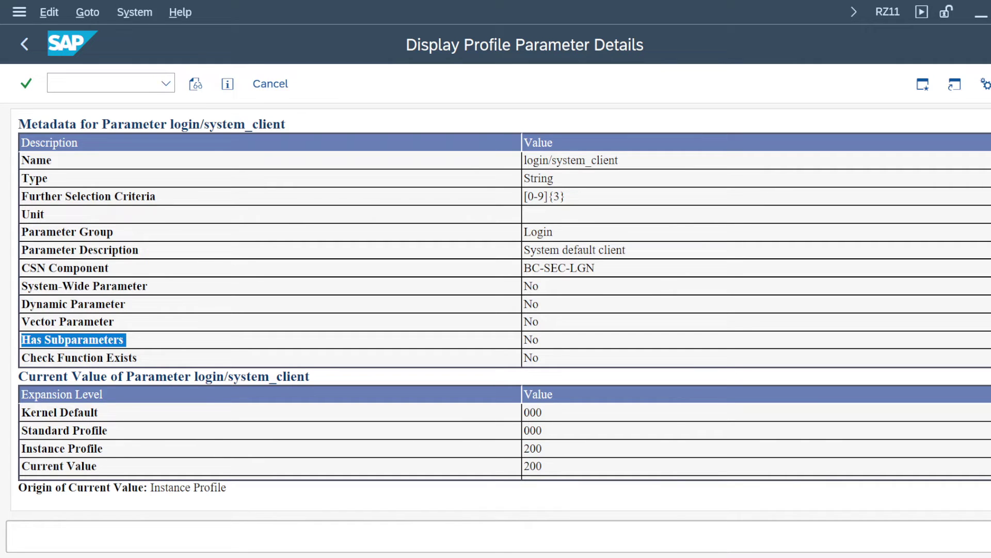
Examine the Current Value and Standard Profile rows of login/system_client
drag(563, 467, 24, 467)
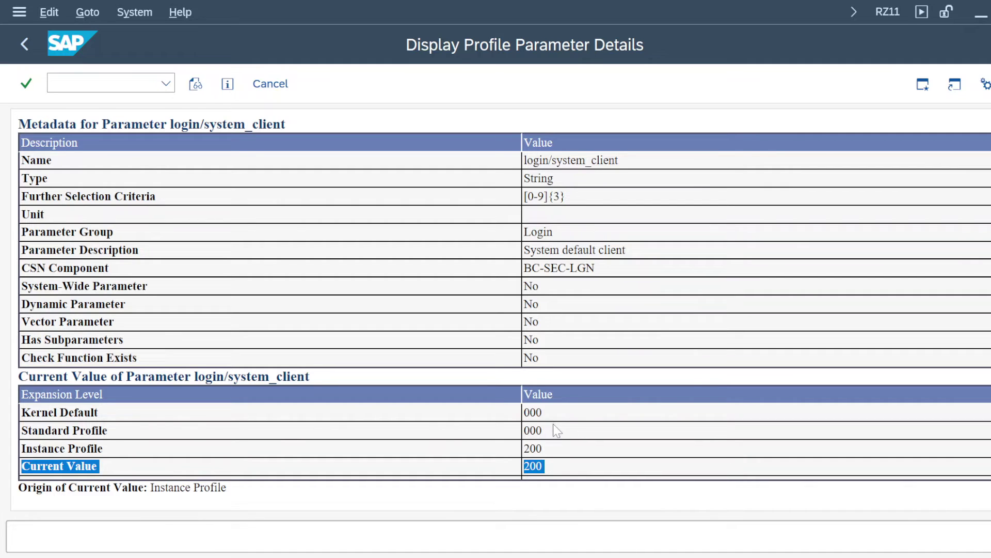
drag(556, 431, 523, 431)
drag(219, 433, 52, 439)
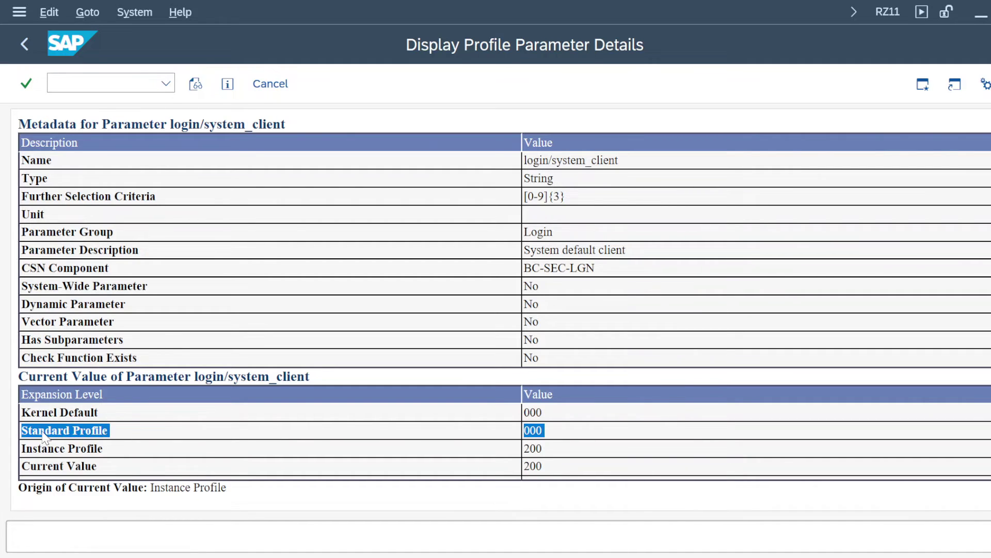
click(57, 442)
drag(555, 432, 523, 433)
click(602, 434)
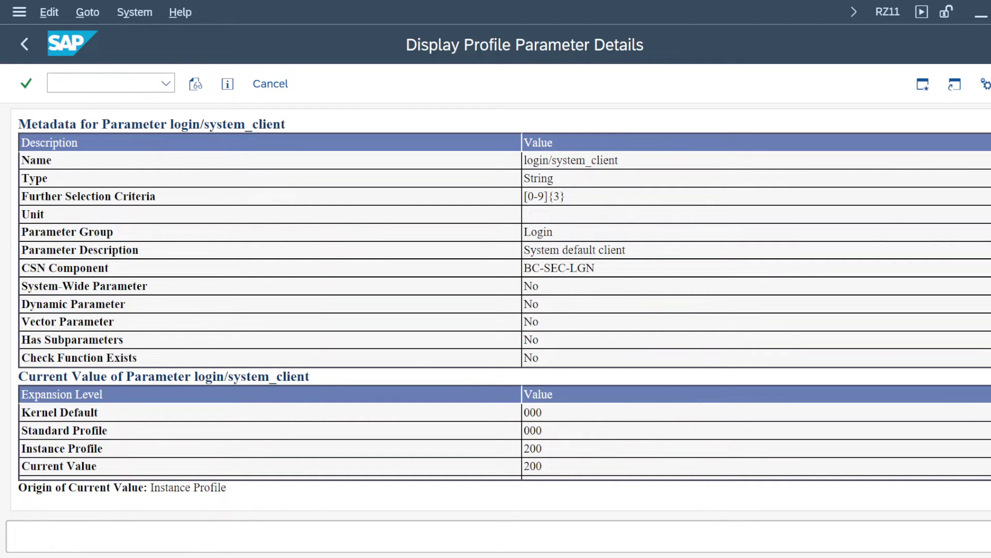
Return to the parameter selection, display login/system_client once more, and go back to the selection
click(26, 46)
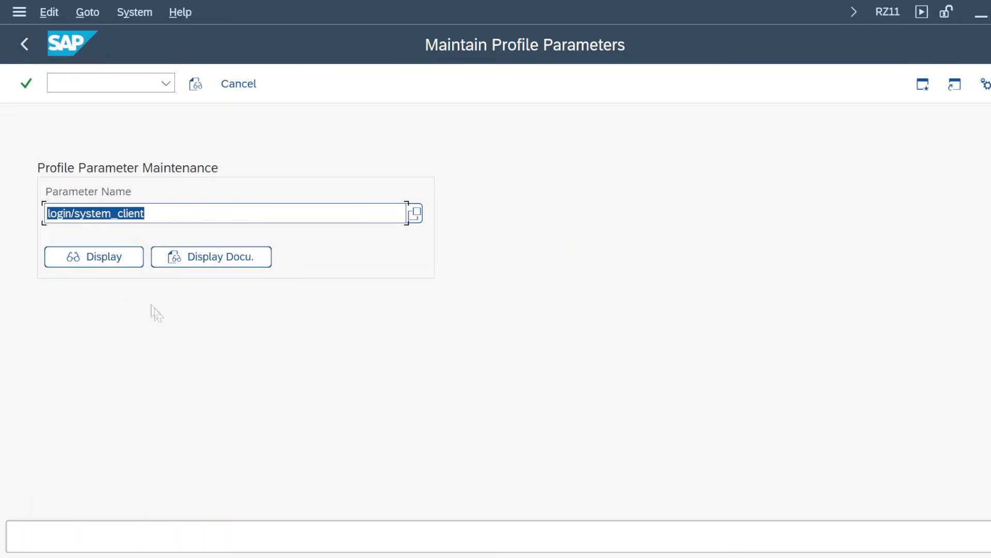
click(155, 213)
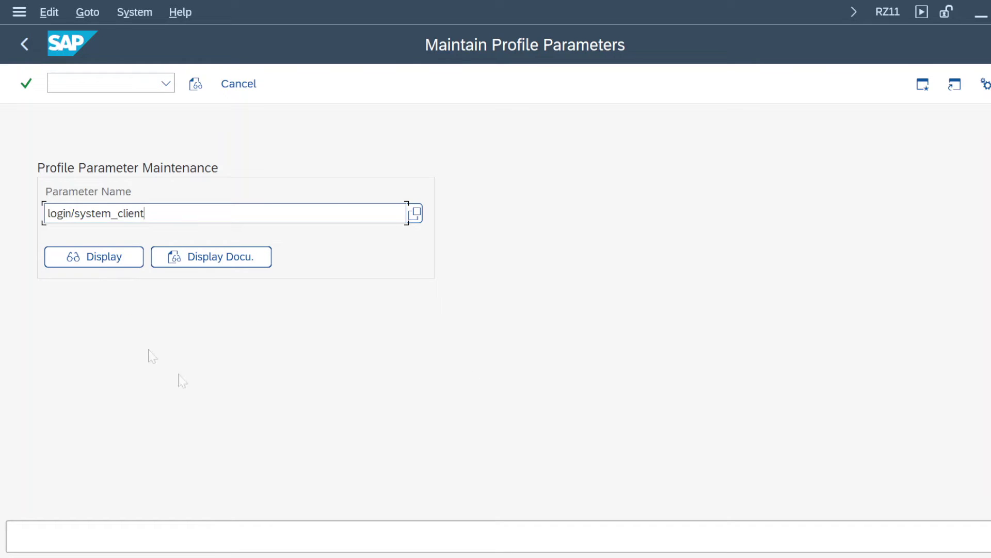
click(104, 261)
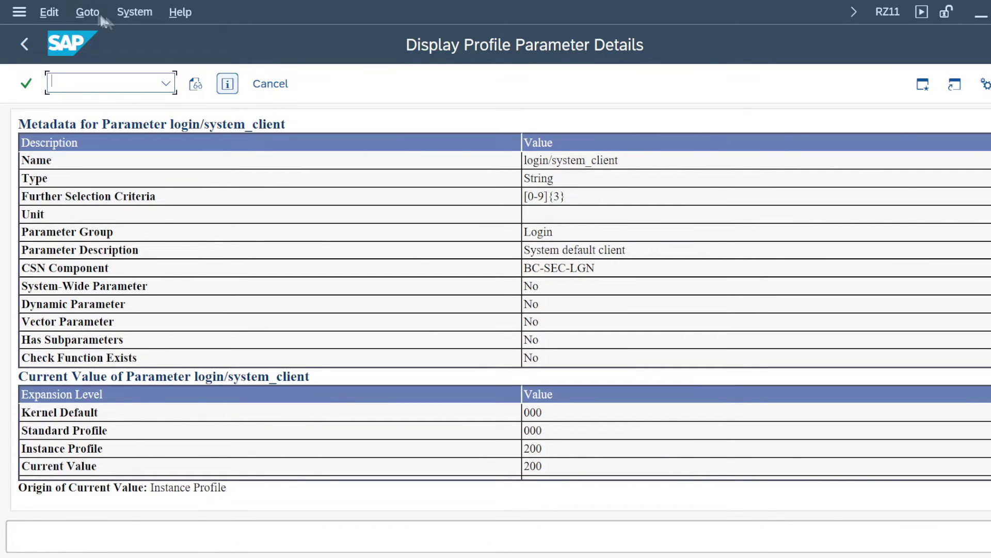
click(24, 44)
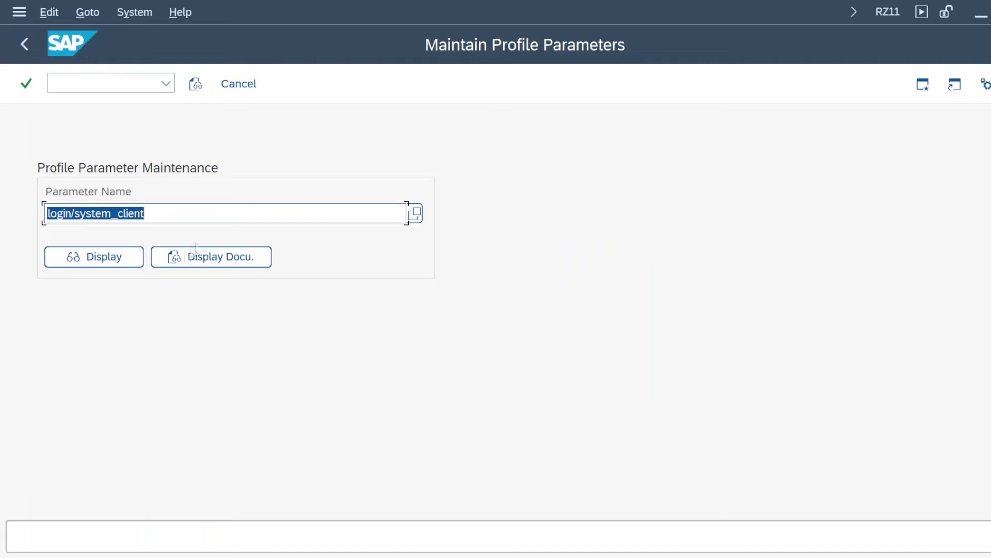
Set the parameter name to login* again and open an enlarged list of the matching parameters
key(Delete)
text(l)
click(110, 260)
key(F4)
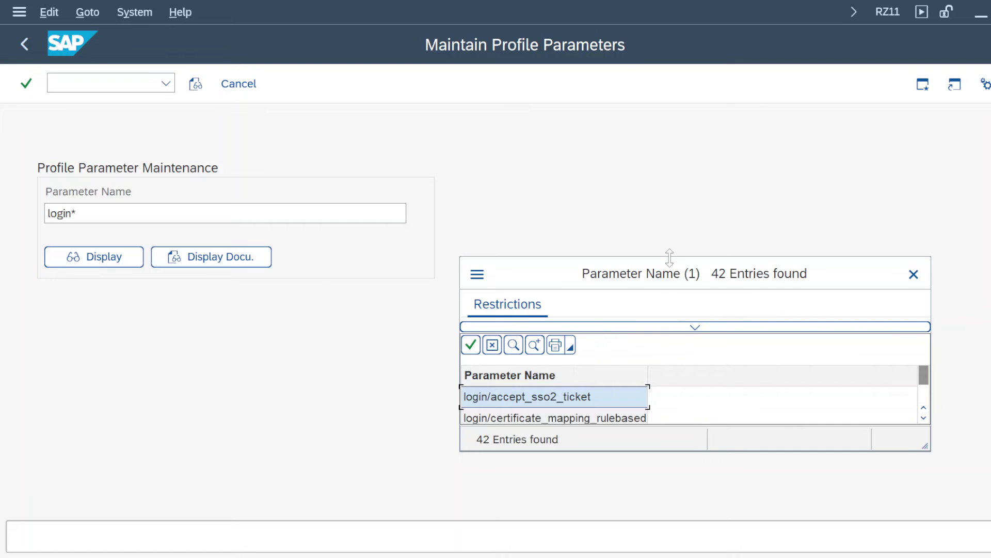
drag(671, 257, 677, 84)
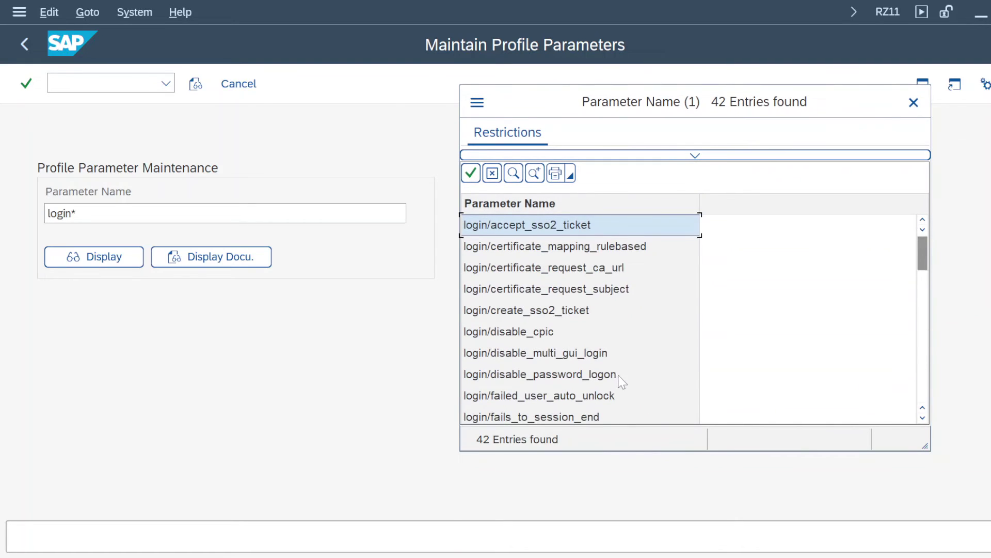
Choose login/multi_login_users from the list of matching parameters and display its details
scroll(614, 375, down, 2)
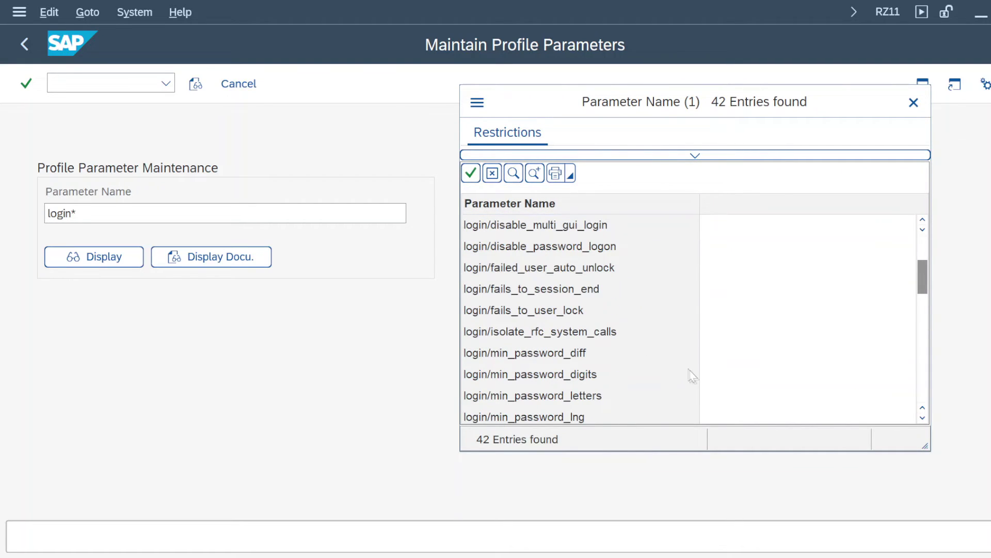
scroll(692, 377, down, 1)
scroll(671, 358, down, 1)
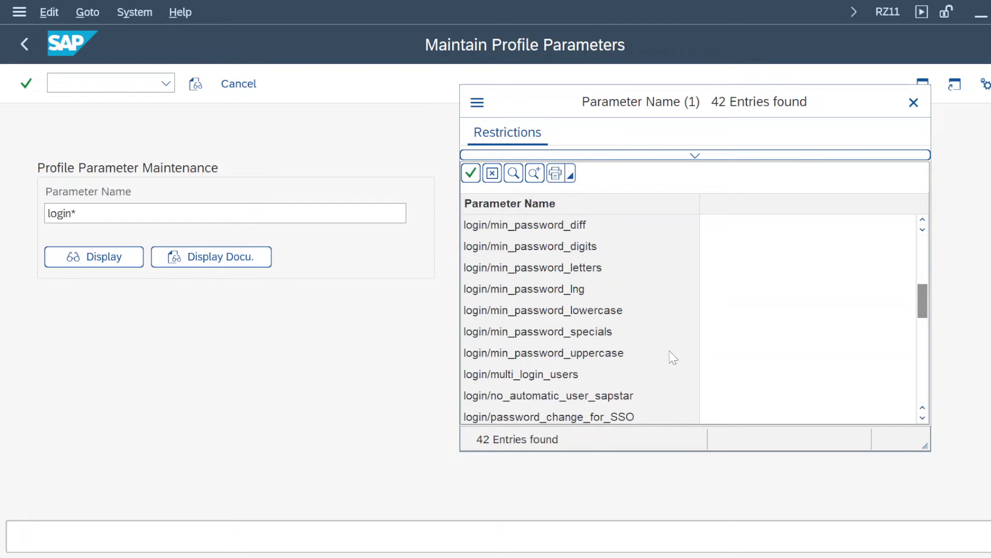
double_click(544, 376)
click(116, 263)
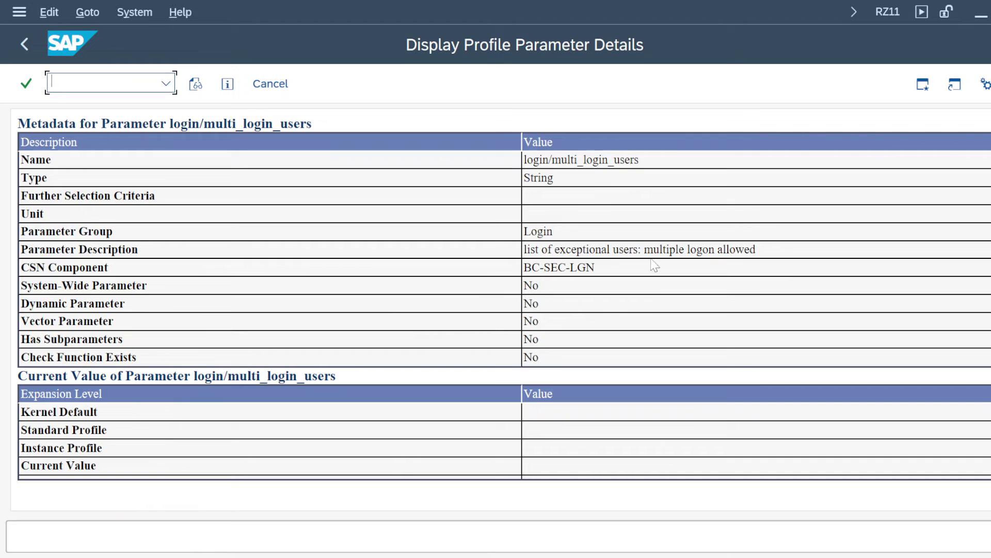
Examine the Name, Type, Parameter Group and CSN Component values of login/multi_login_users, and return to the parameter selection
drag(641, 161, 526, 178)
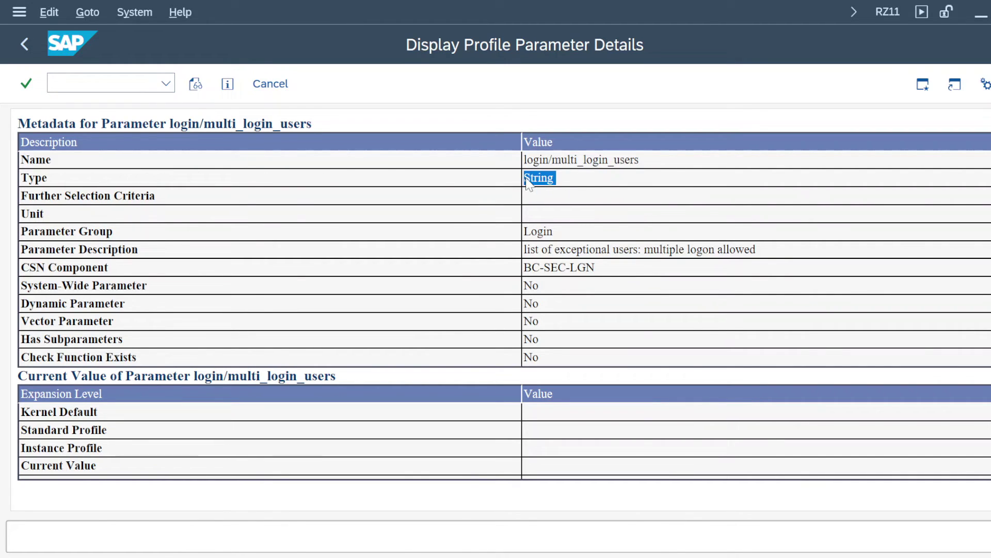
click(598, 178)
drag(593, 178, 525, 179)
drag(558, 232, 514, 234)
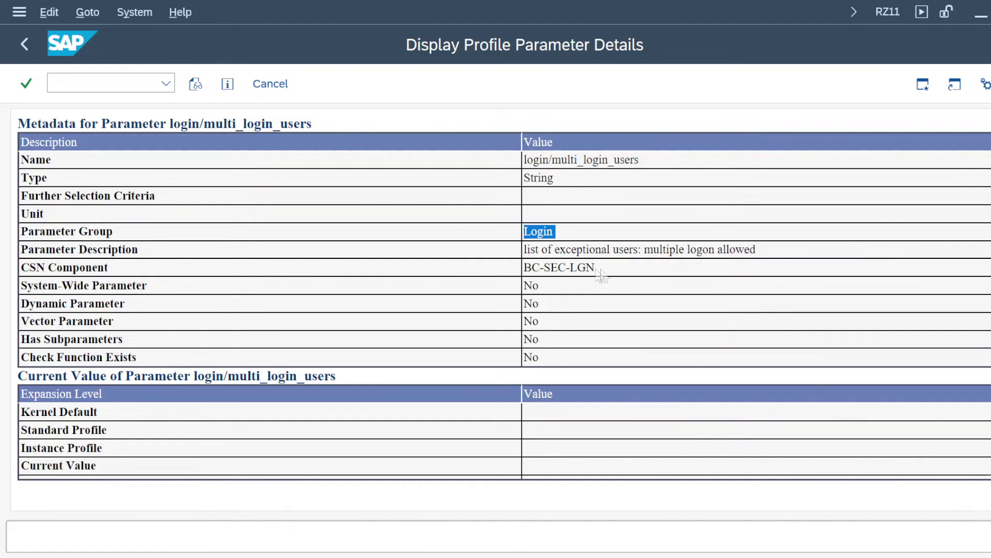
drag(599, 268, 524, 269)
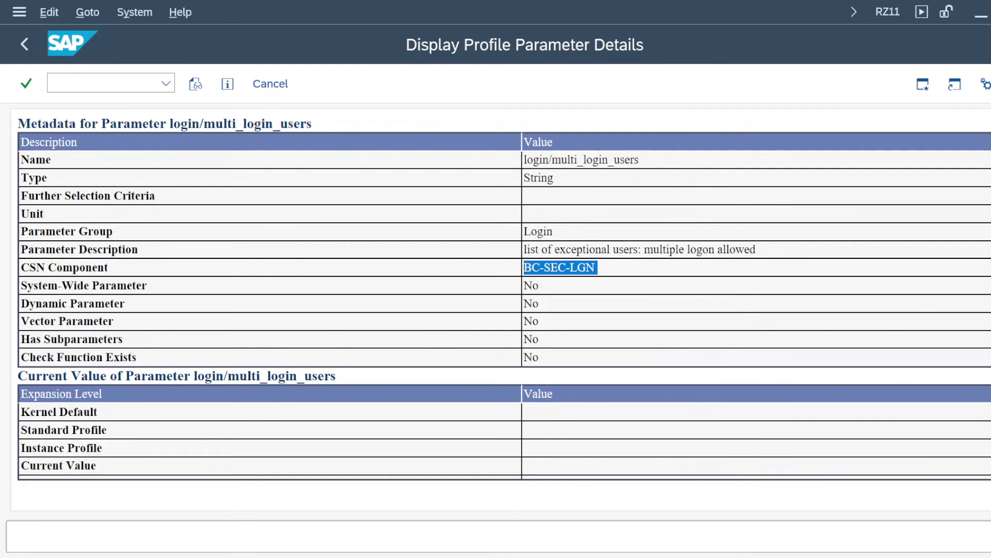
click(24, 46)
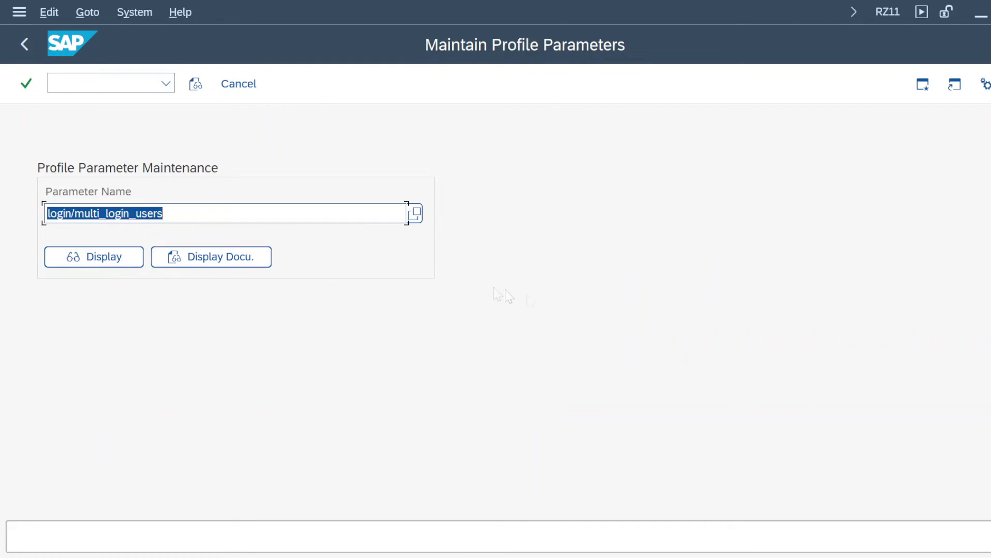